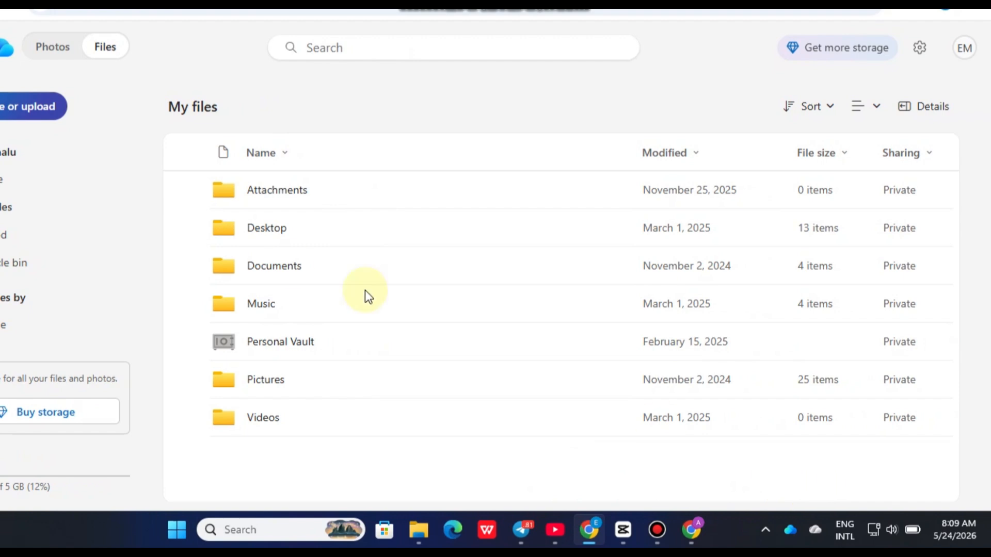
- Pause OneDrive file syncing for 2 hours and close the sync status window
{"action": "left_click", "coordinate": [71, 36]}
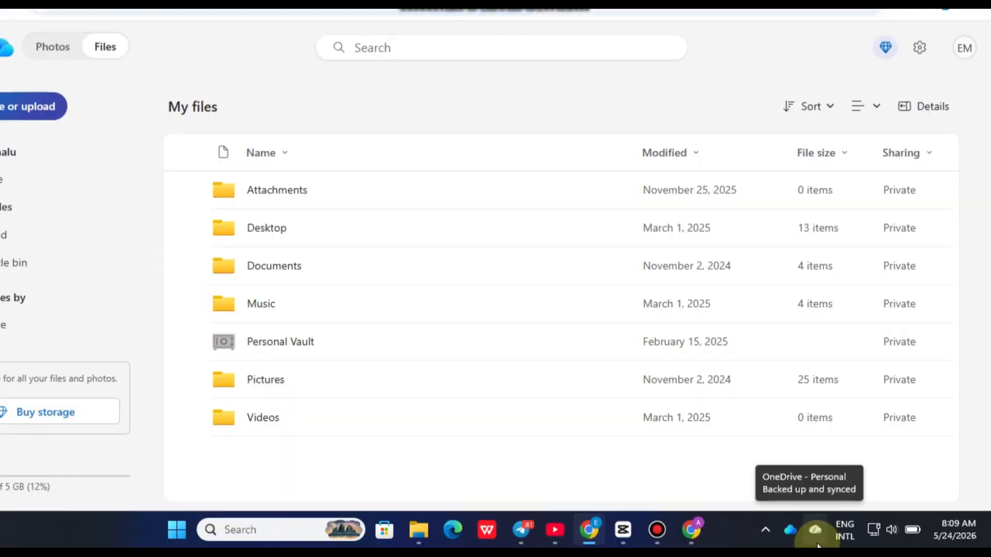
{"action": "left_click", "coordinate": [809, 524]}
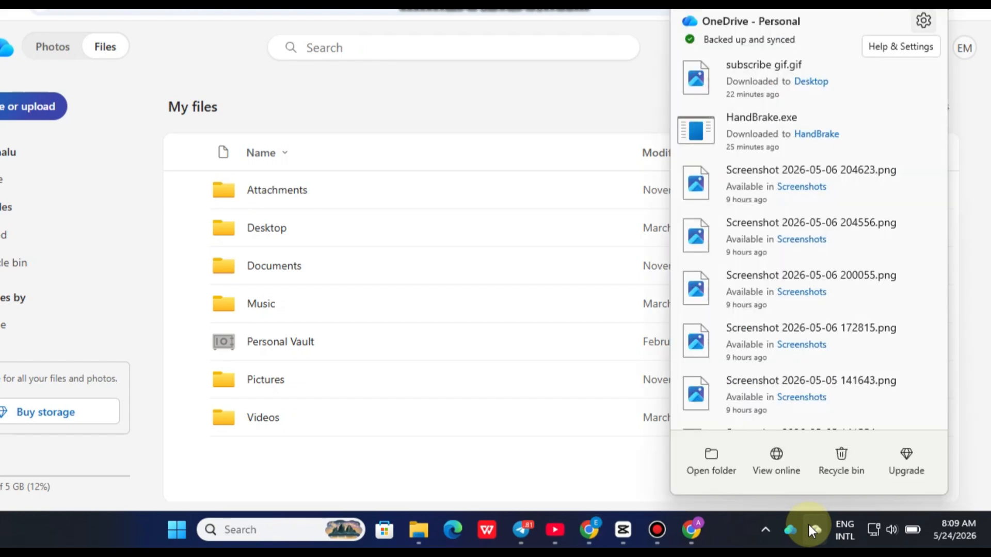
{"action": "left_click", "coordinate": [923, 20]}
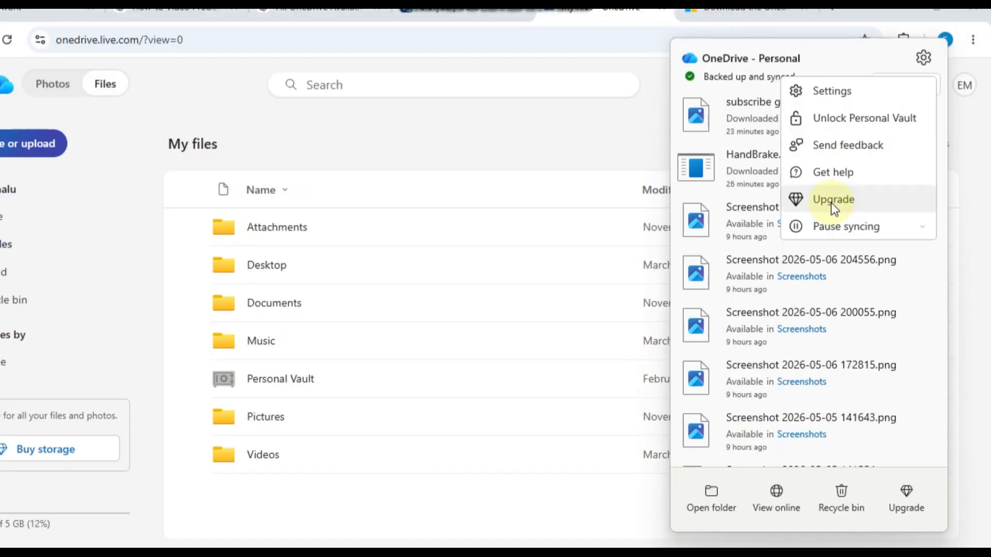
{"action": "left_click", "coordinate": [823, 234]}
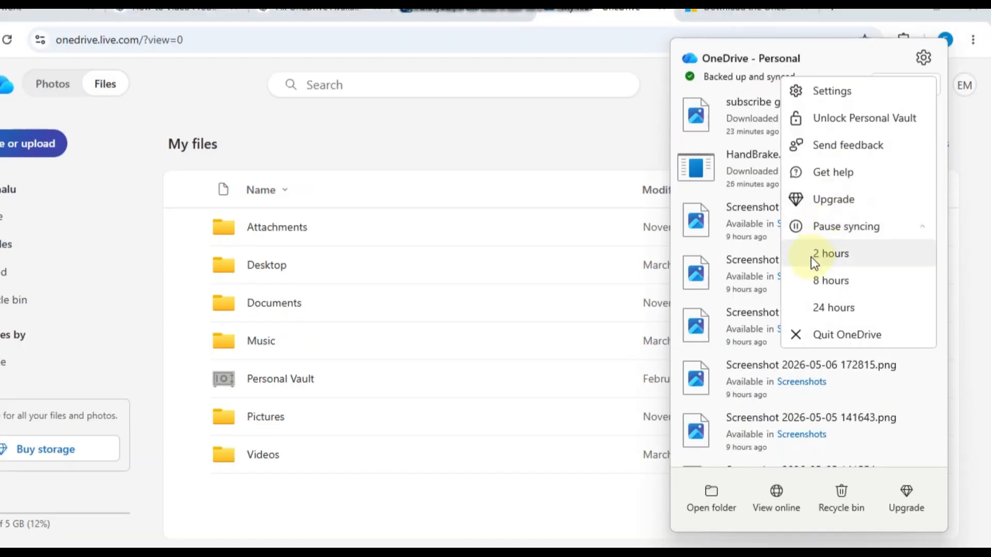
{"action": "left_click", "coordinate": [830, 253]}
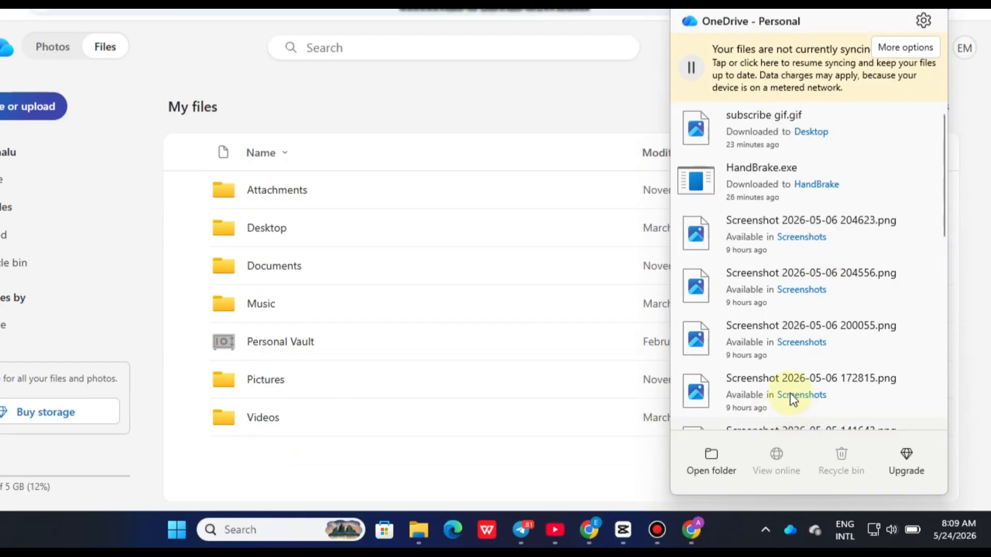
{"action": "scroll", "coordinate": [791, 393], "scroll_direction": "down", "scroll_amount": 2}
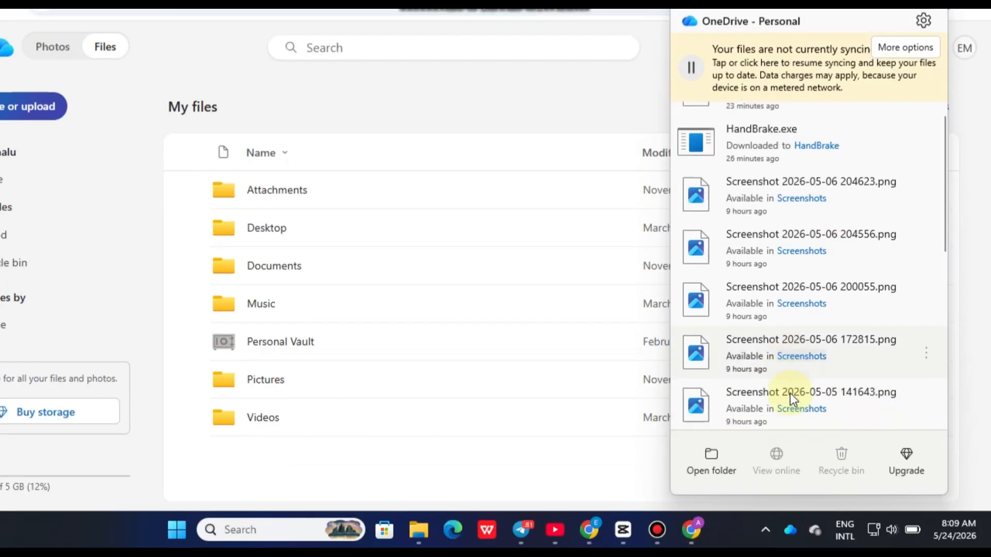
{"action": "left_click", "coordinate": [810, 534]}
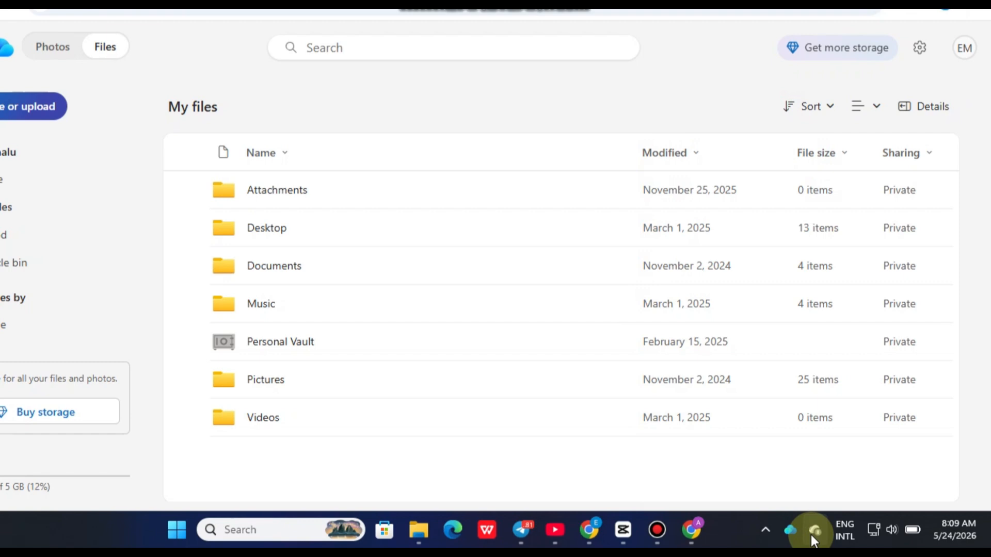
- Resume syncing in the OneDrive sync client
{"action": "left_click", "coordinate": [810, 535]}
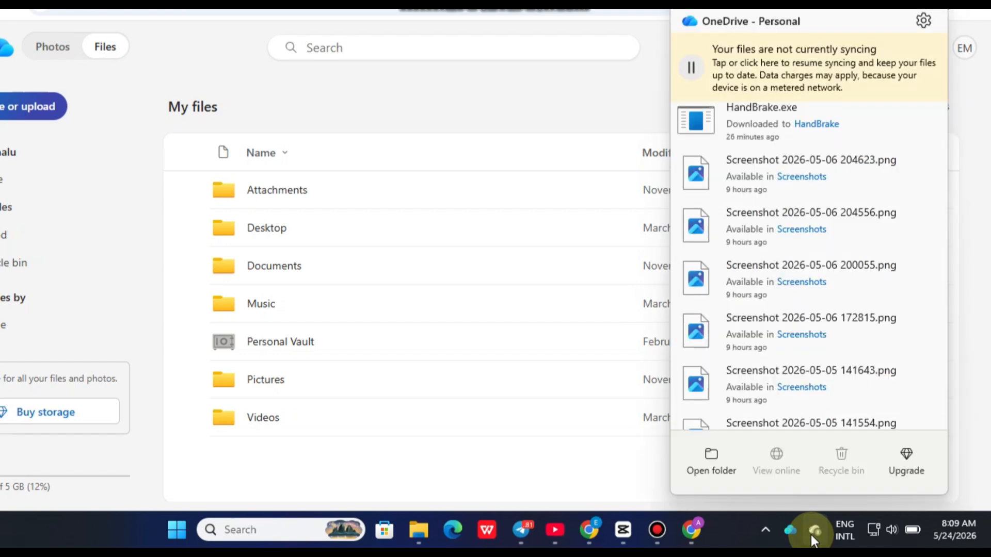
{"action": "left_click", "coordinate": [924, 63]}
{"action": "left_click", "coordinate": [918, 66]}
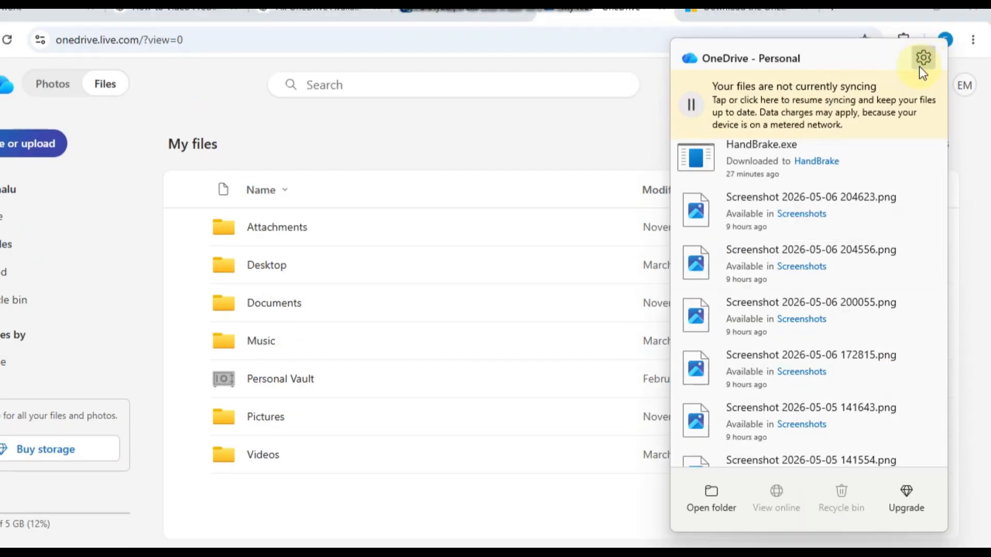
{"action": "left_click", "coordinate": [919, 66]}
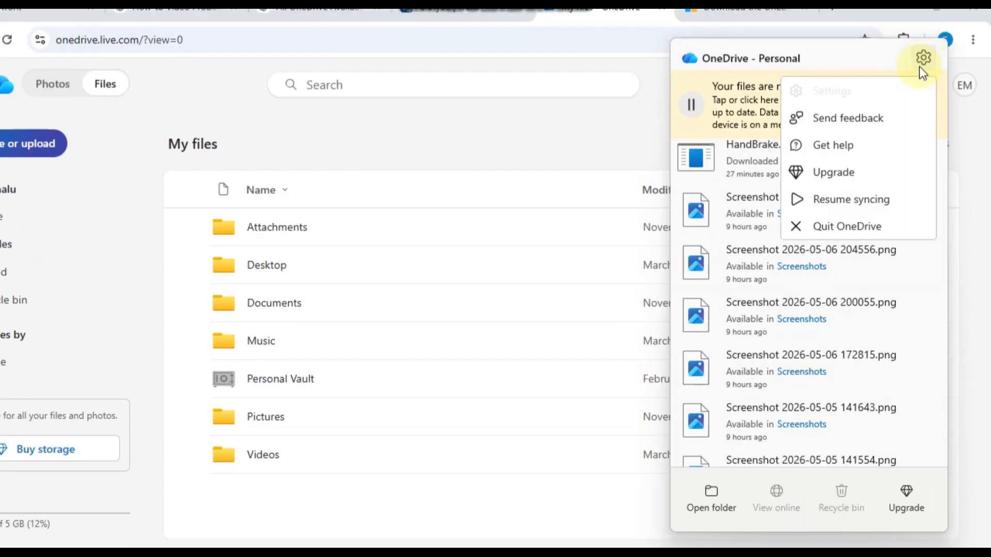
{"action": "left_click", "coordinate": [818, 199]}
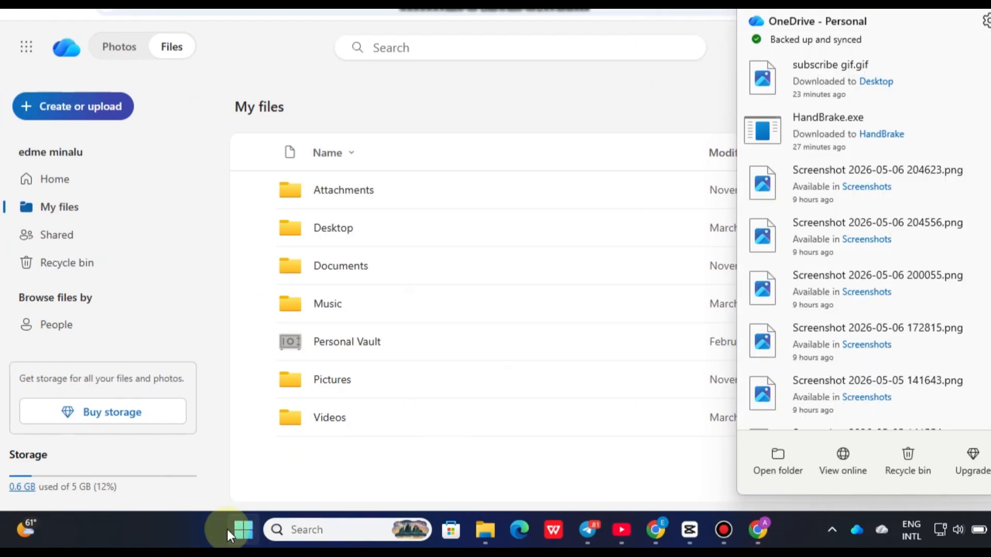
{"action": "left_click", "coordinate": [227, 529]}
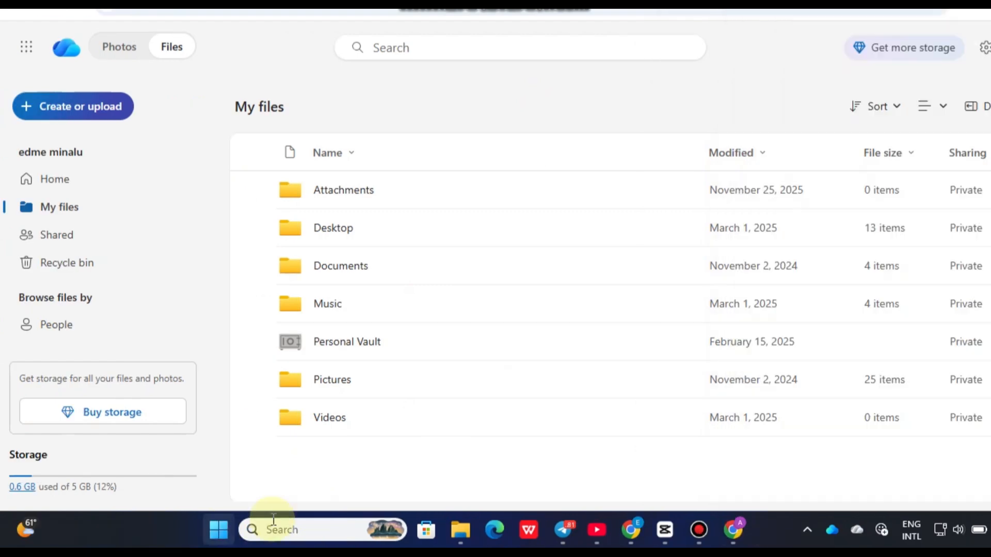
{"action": "left_click", "coordinate": [220, 537]}
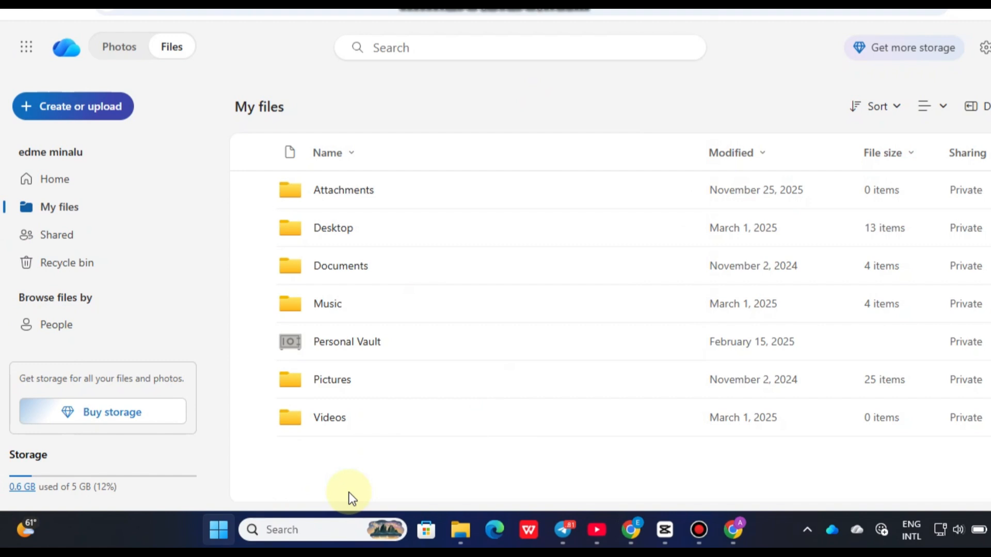
{"action": "left_click", "coordinate": [634, 476]}
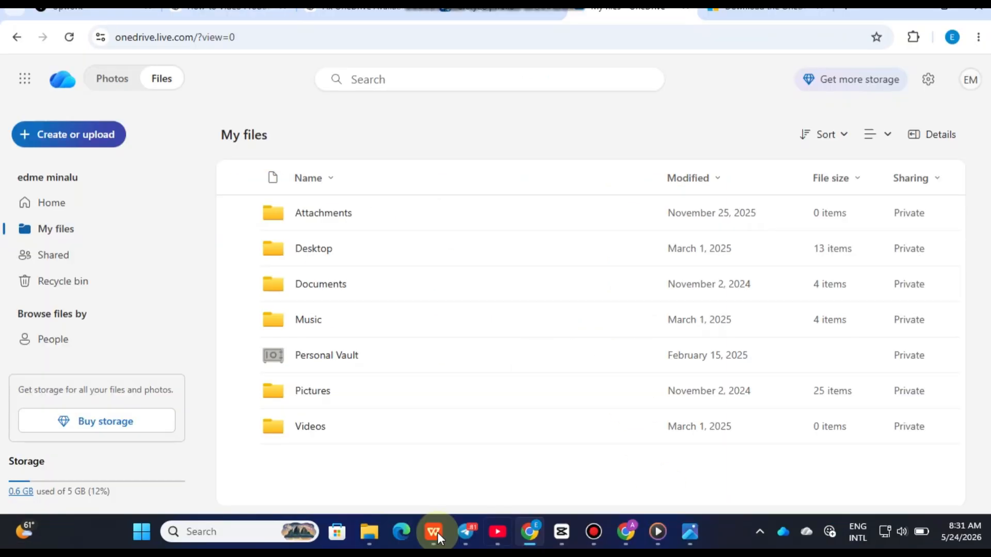
- Preview the other running apps and close the Photos window
{"action": "mouse_move", "coordinate": [438, 533]}
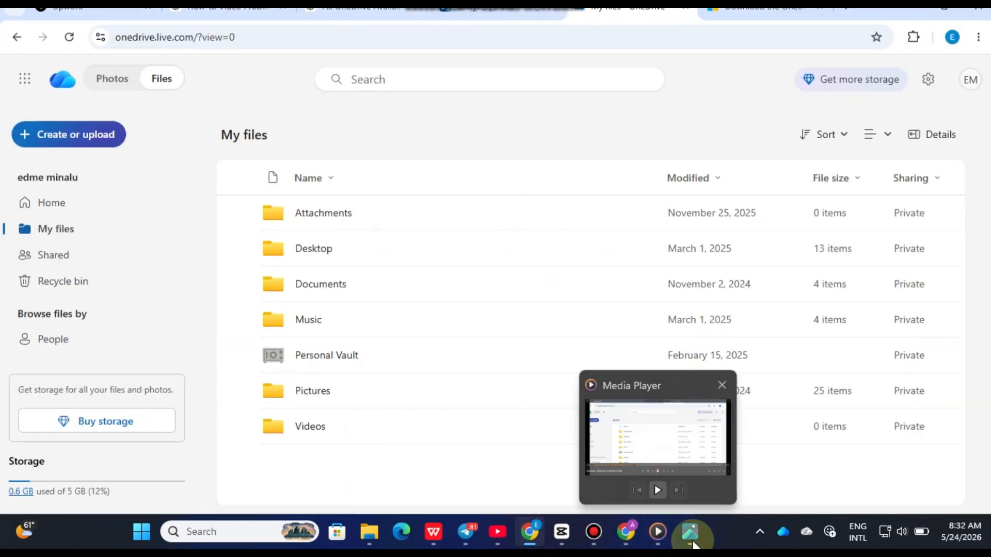
{"action": "mouse_move", "coordinate": [691, 542]}
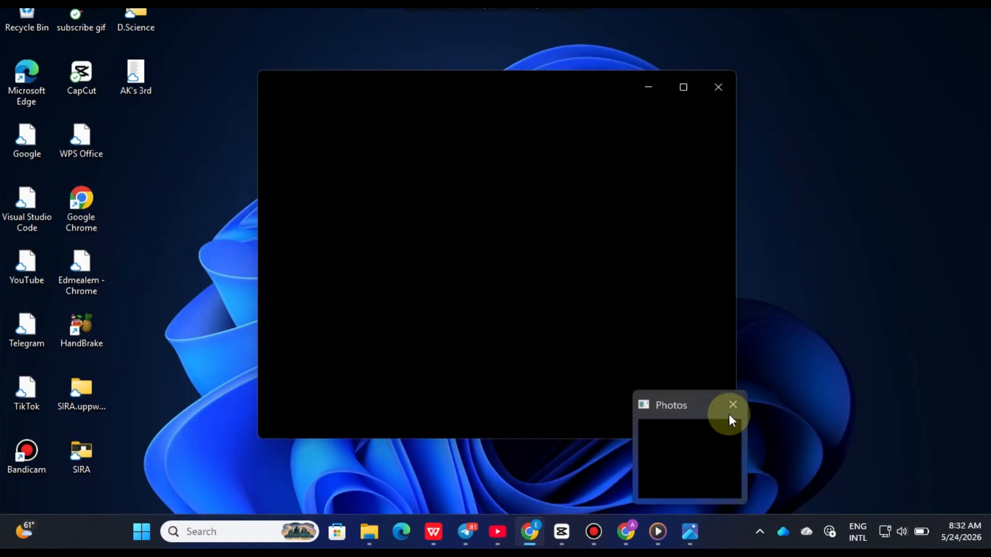
{"action": "left_click", "coordinate": [733, 405]}
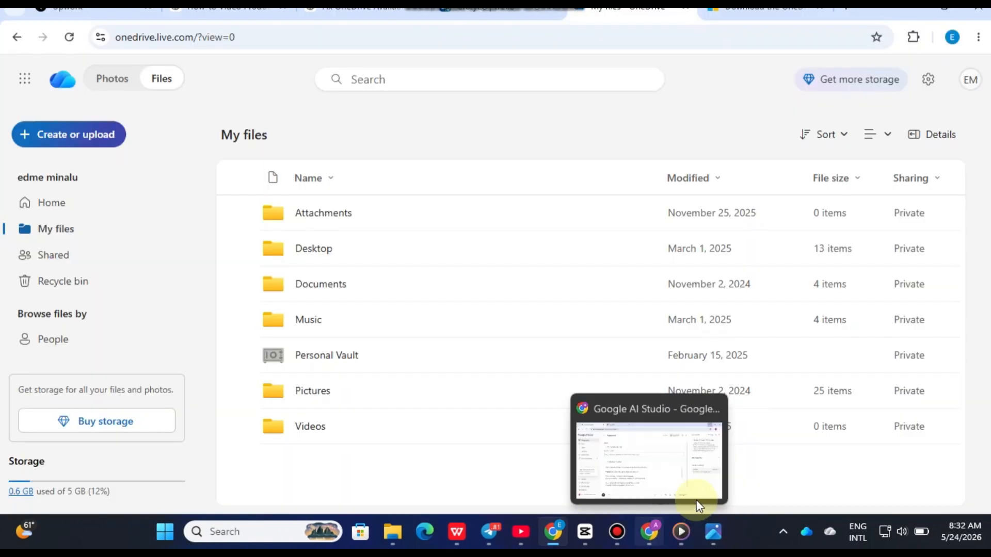
{"action": "mouse_move", "coordinate": [681, 531]}
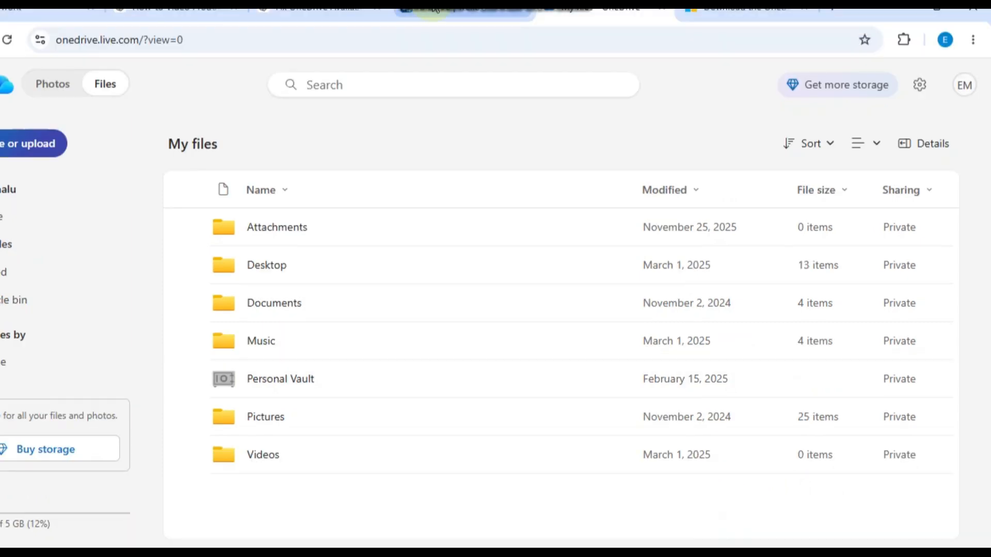
{"action": "left_click", "coordinate": [435, 9]}
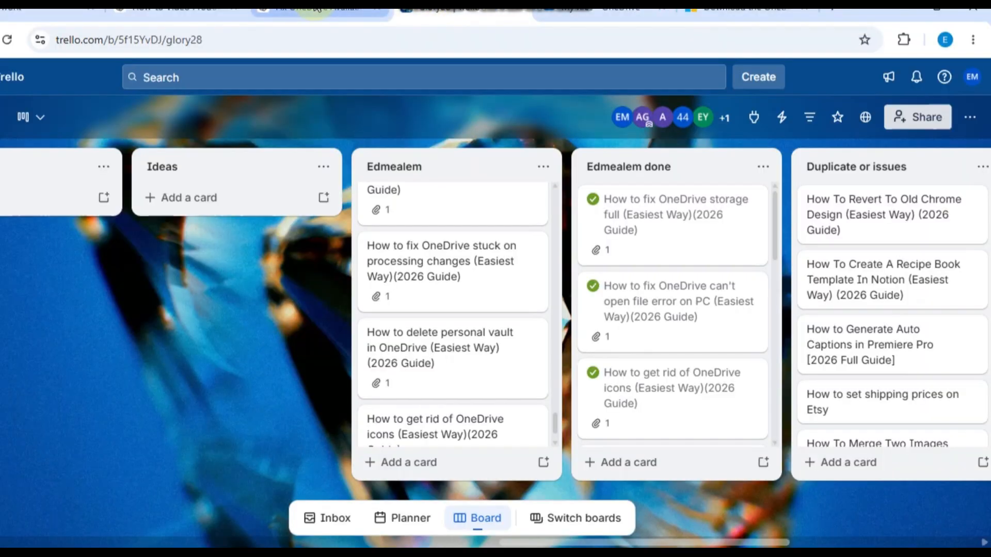
{"action": "left_click", "coordinate": [320, 8]}
{"action": "left_click", "coordinate": [251, 10]}
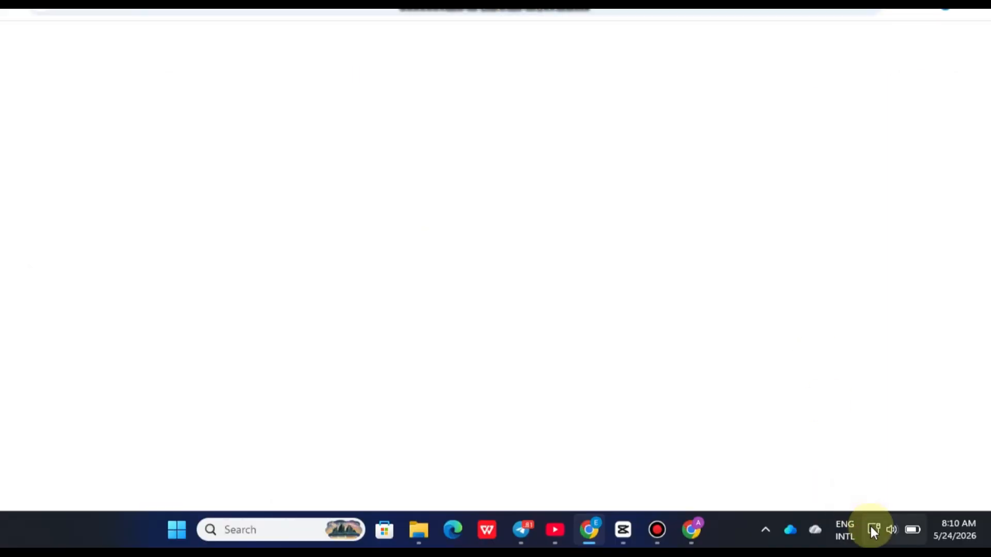
{"action": "left_click", "coordinate": [638, 14]}
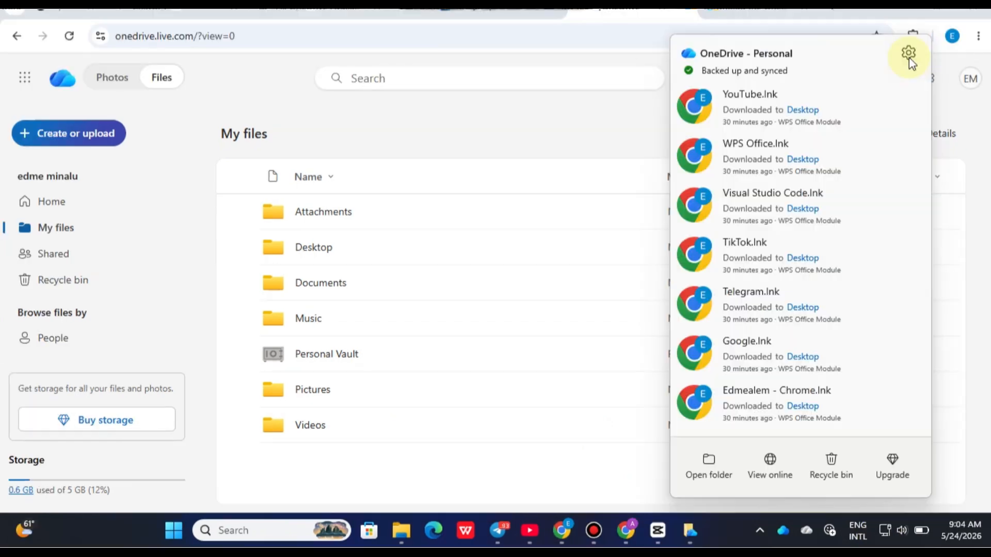
- Open the settings of the OneDrive sync client
{"action": "left_click", "coordinate": [908, 54]}
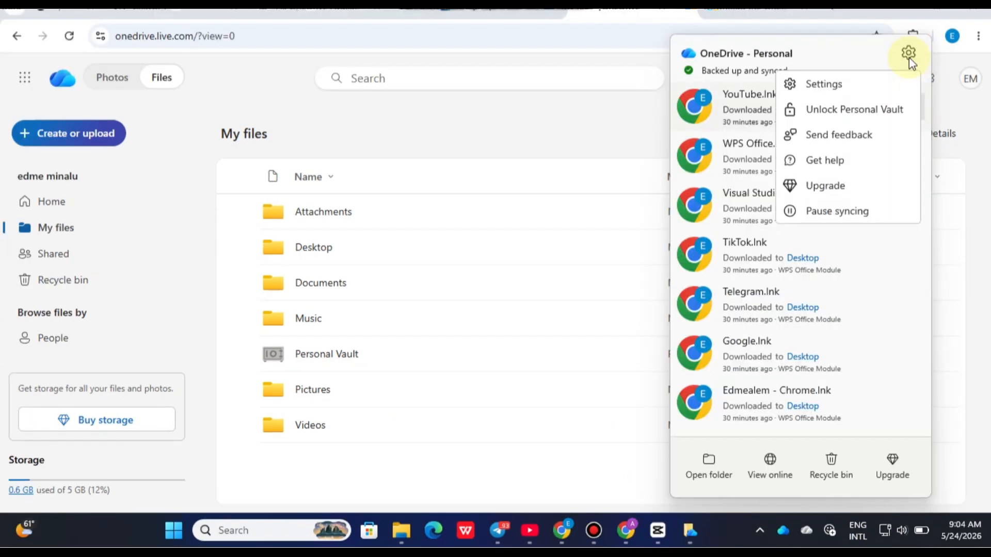
{"action": "left_click", "coordinate": [907, 56]}
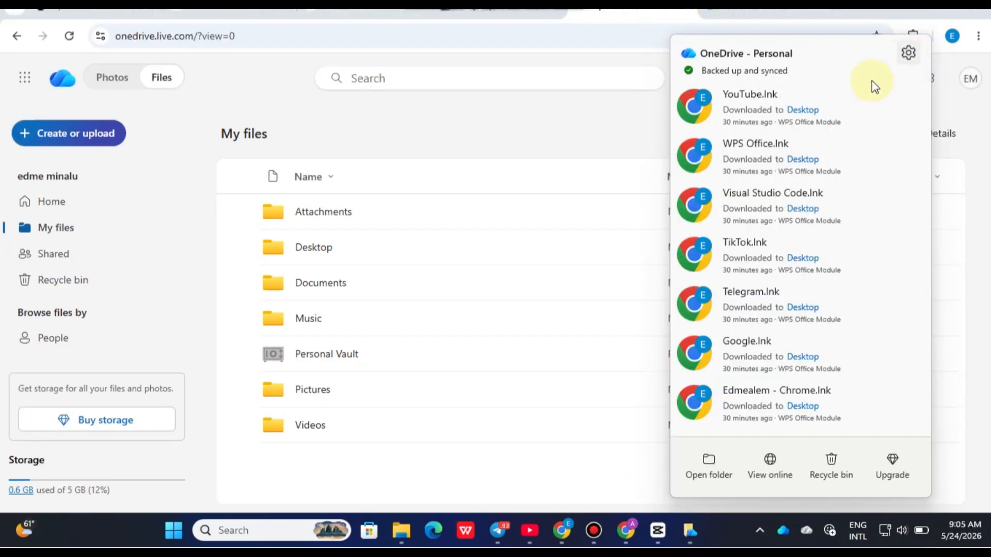
{"action": "left_click", "coordinate": [908, 55]}
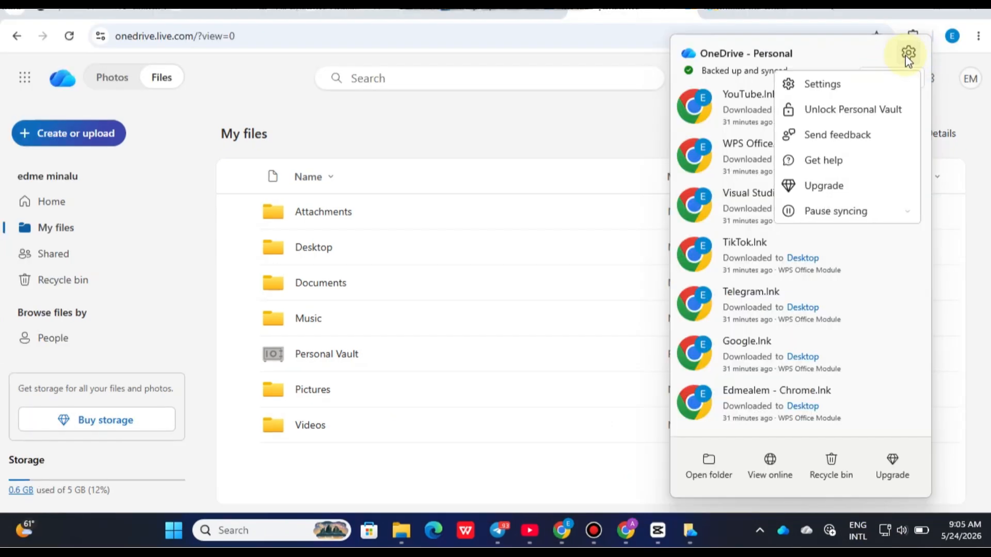
{"action": "left_click", "coordinate": [835, 86]}
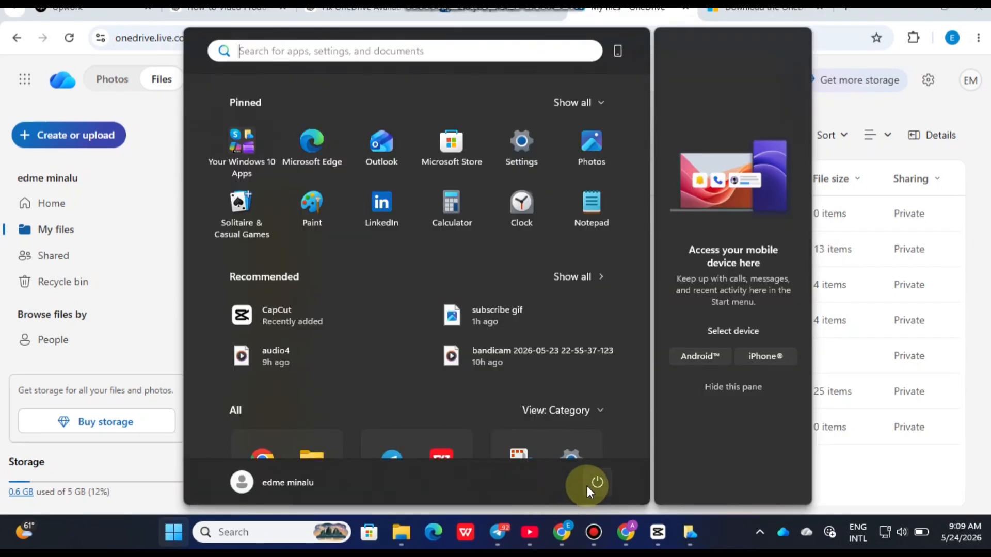
- Open the computer's power options
{"action": "left_click", "coordinate": [587, 485]}
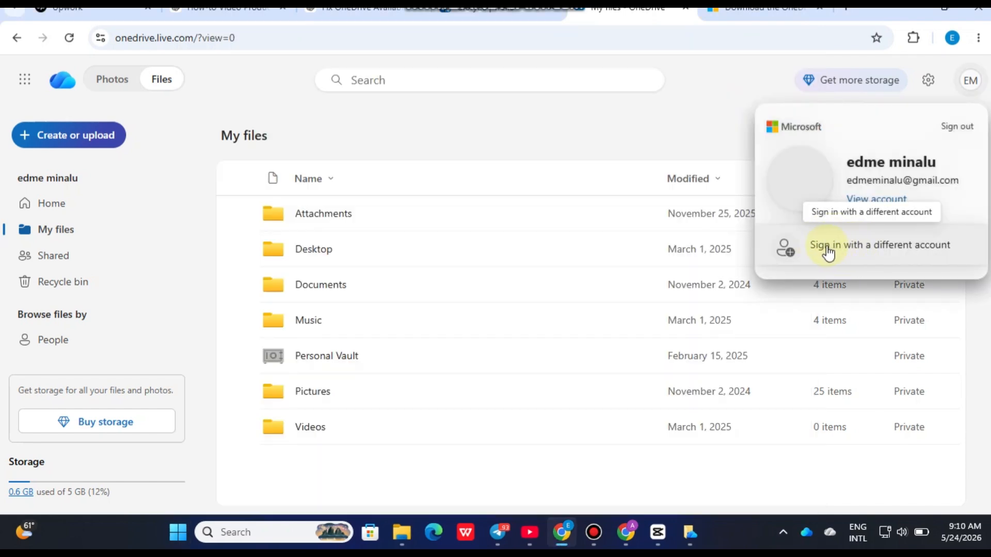
- Close the account pane and dismiss Chrome's notice about the tab slowing the browser
{"action": "left_click", "coordinate": [706, 75]}
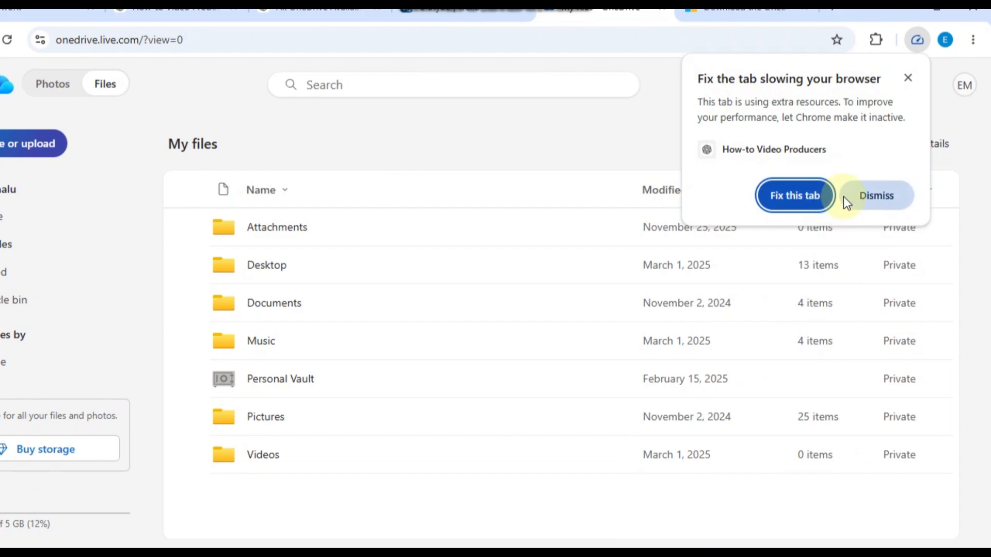
{"action": "left_click", "coordinate": [907, 78]}
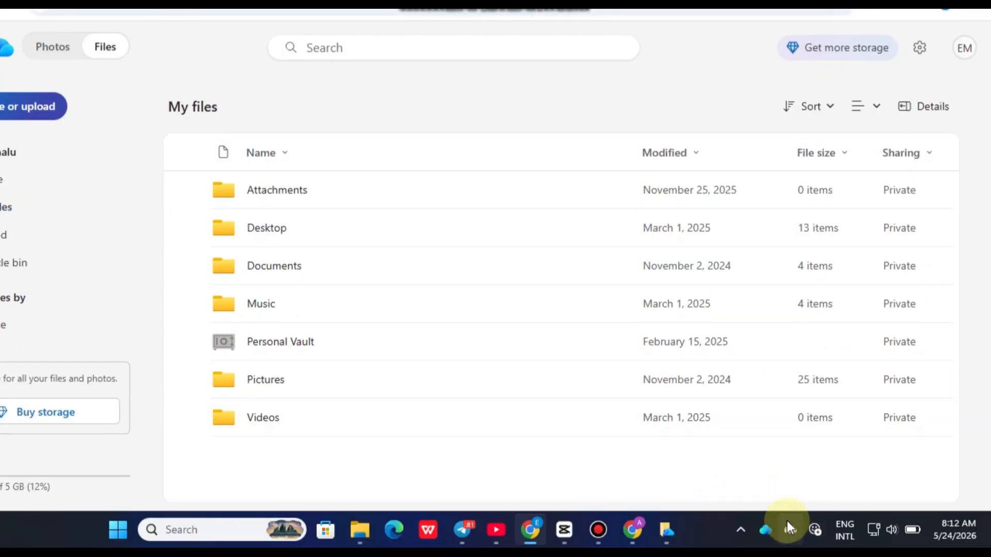
- Examine the files in the local OneDrive Desktop folder, including the Chrome, Visual Studio Code and WPS Office shortcuts
{"action": "mouse_move", "coordinate": [788, 521]}
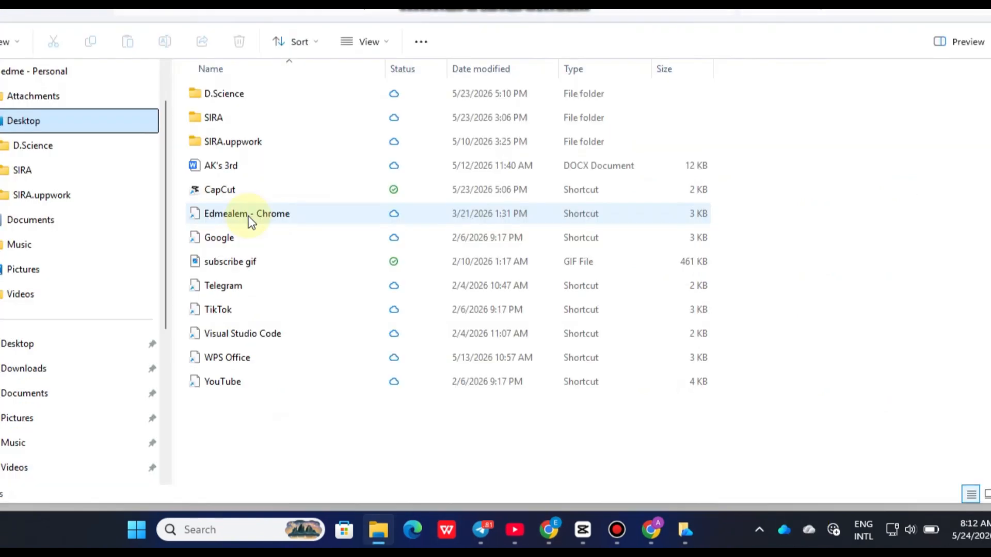
{"action": "left_click", "coordinate": [250, 220]}
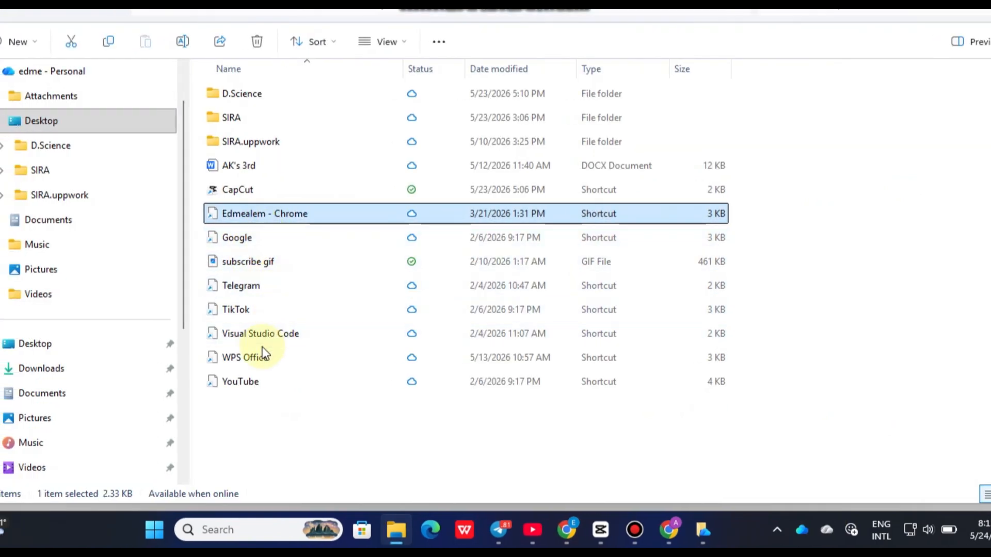
{"action": "left_click", "coordinate": [271, 339]}
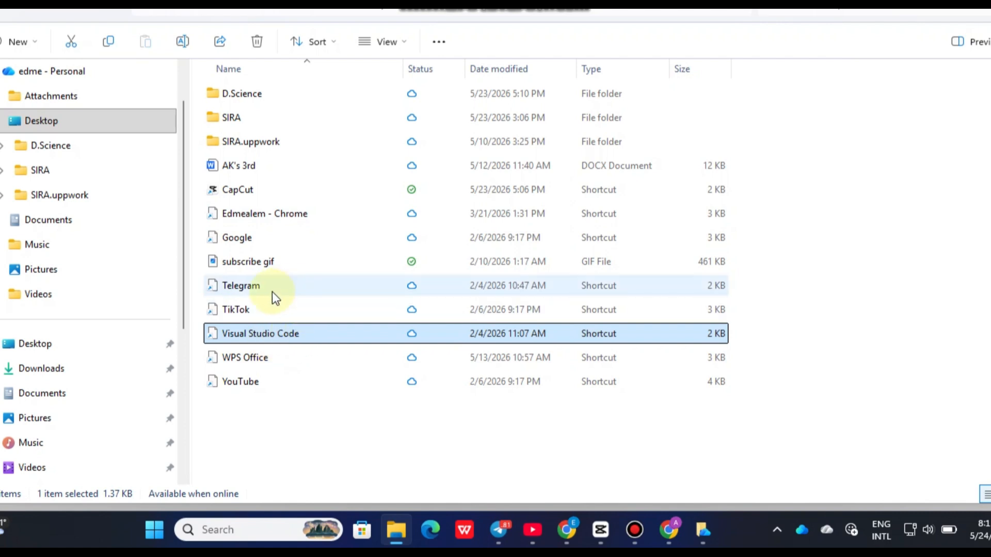
{"action": "left_click", "coordinate": [250, 358]}
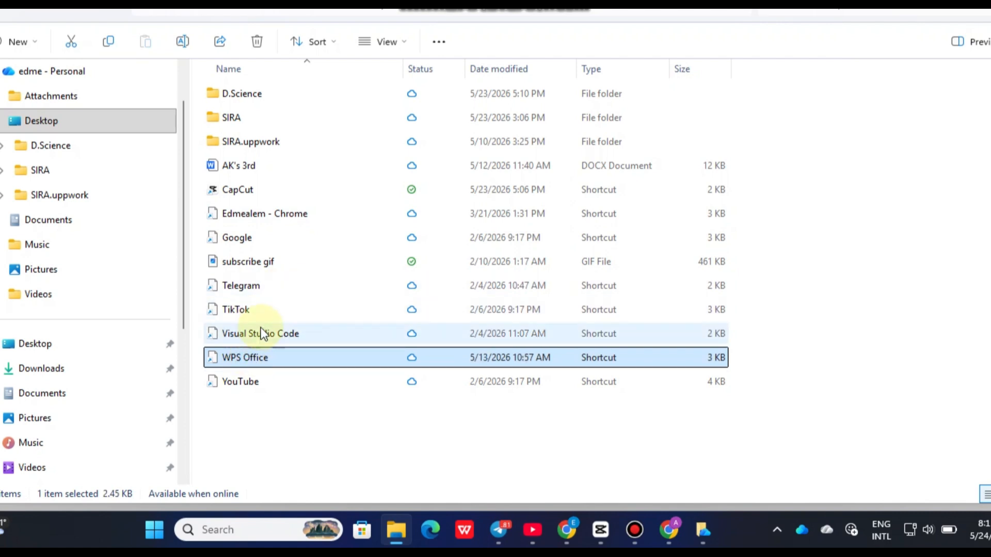
{"action": "left_click", "coordinate": [258, 333]}
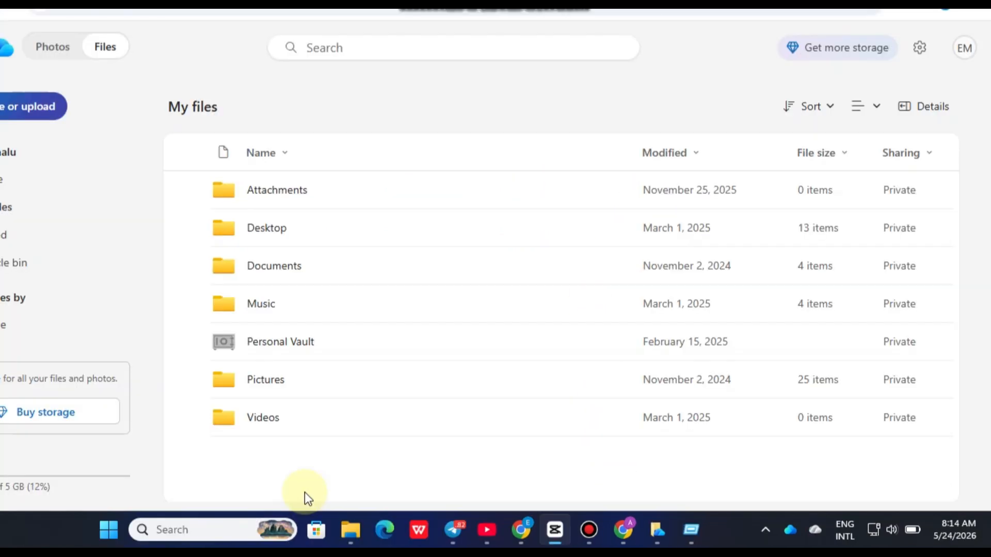
- Reset OneDrive by running the command %localappdata%\Microsoft\OneDrive\OneDrive.exe /reset
{"action": "key", "text": "super+r"}
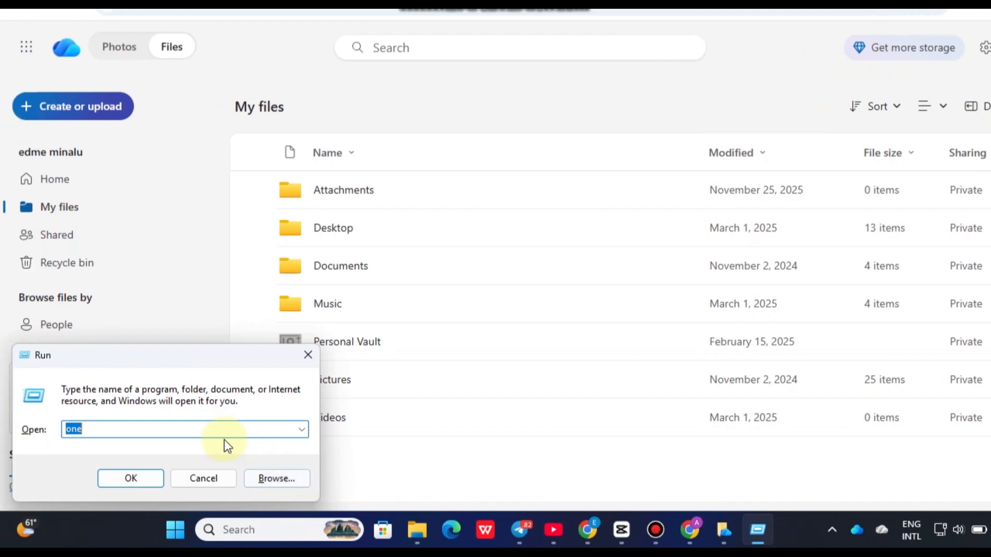
{"action": "key", "text": "BackSpace"}
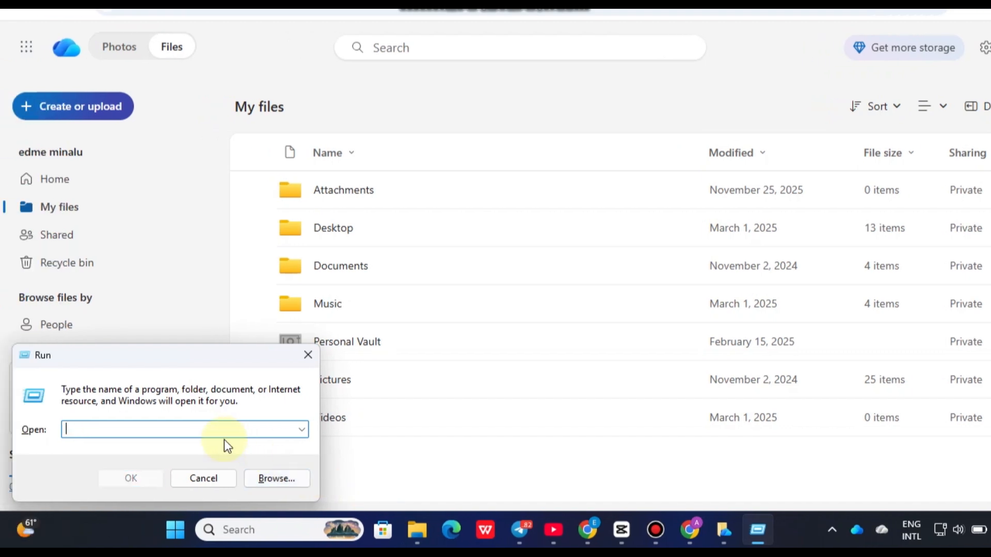
{"action": "type", "text": "%localappdata%\\Microsoft\\OneDrive\\OneDrive.exe /reset"}
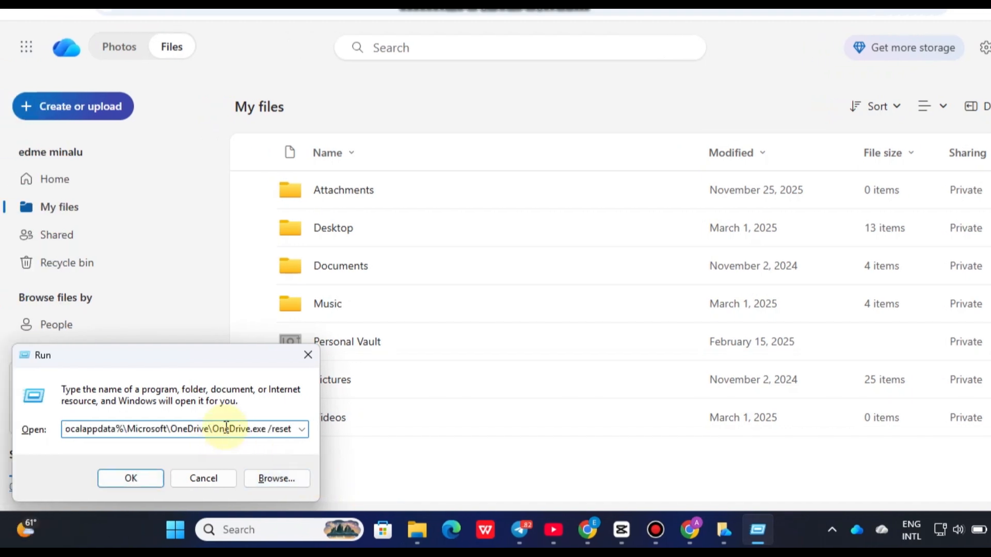
{"action": "left_click", "coordinate": [225, 428]}
{"action": "double_click", "coordinate": [225, 428]}
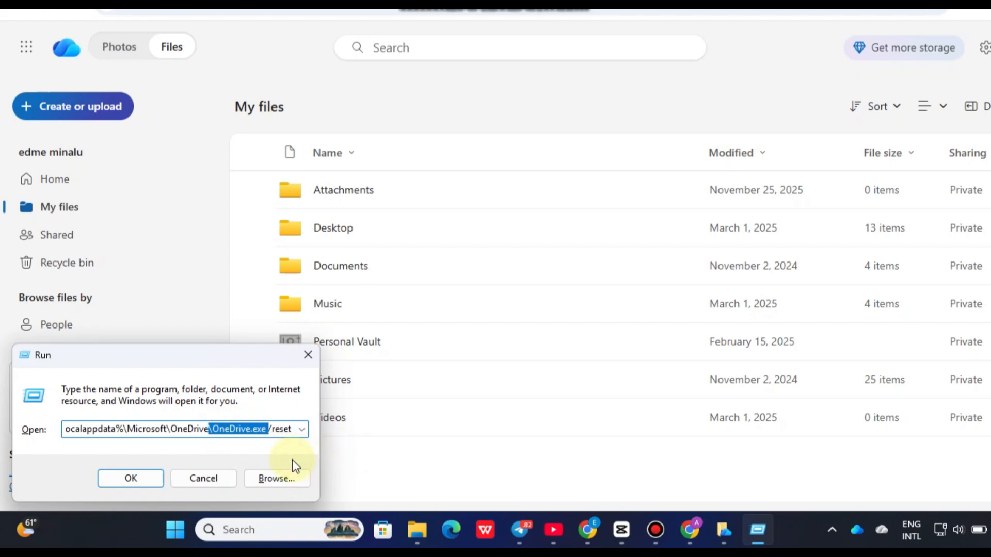
{"action": "key", "text": "Return"}
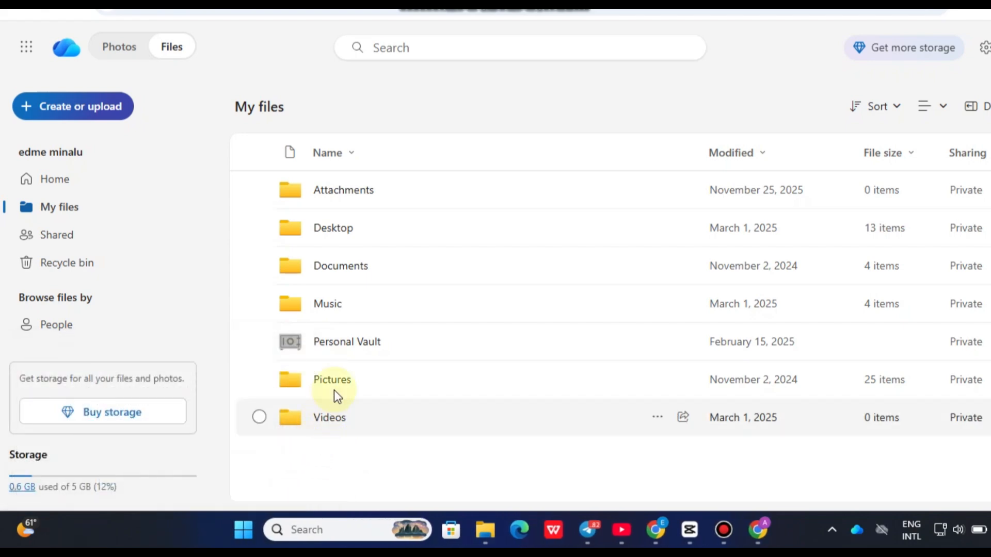